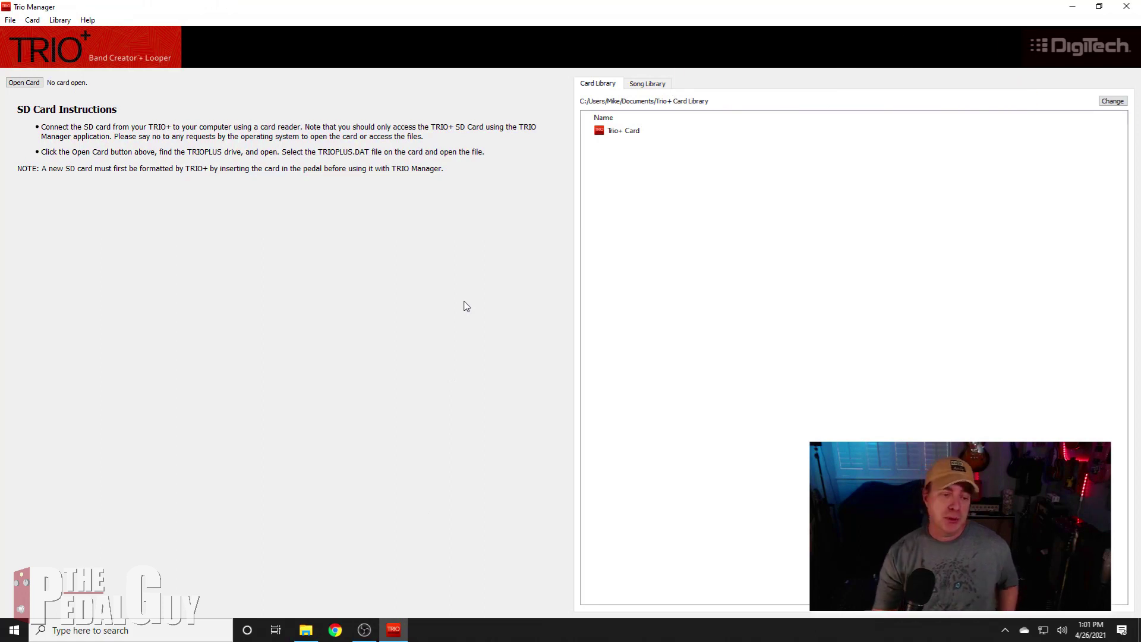
- Browse the Trio+ Card's twelve songs and view Song 05's parts at 127.8 bpm
double_click(623, 131)
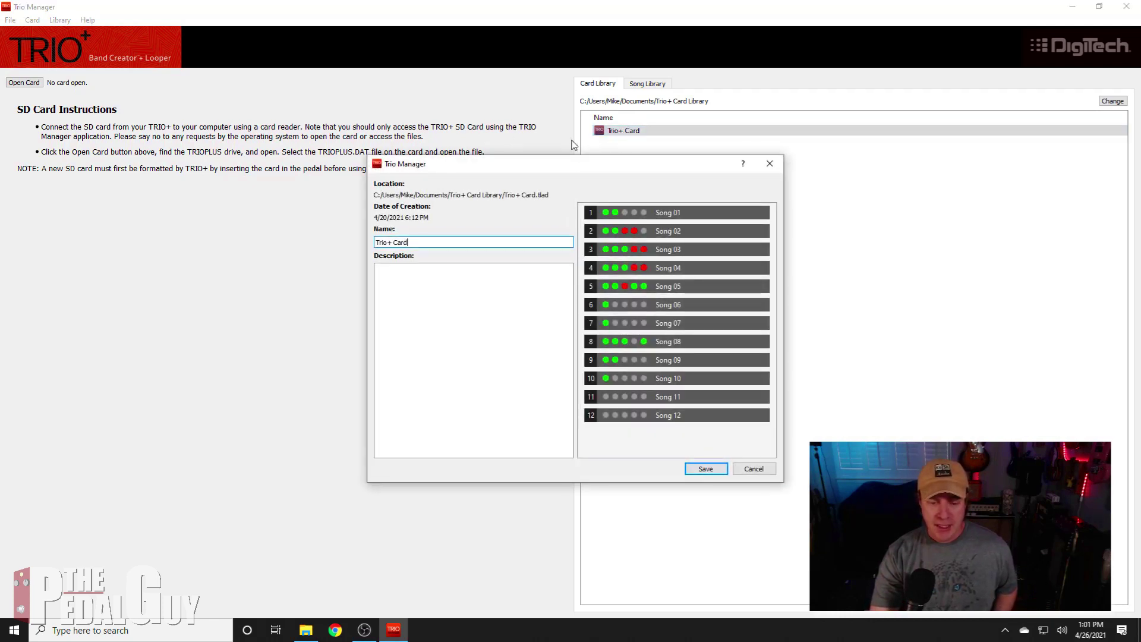
left_click_drag(591, 170, 414, 148)
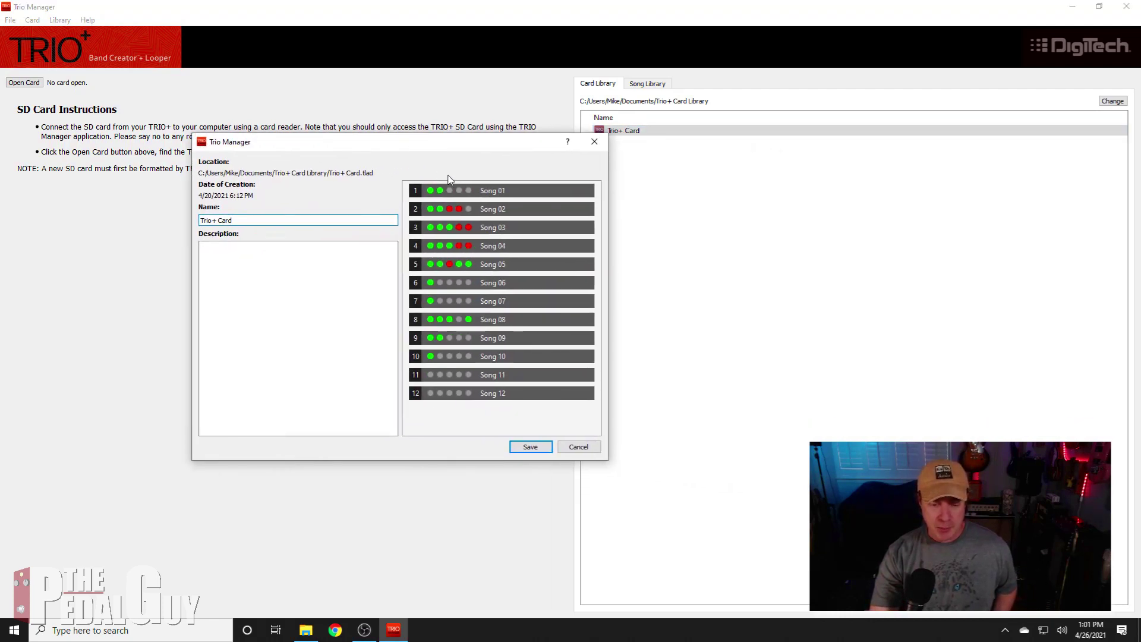
double_click(427, 267)
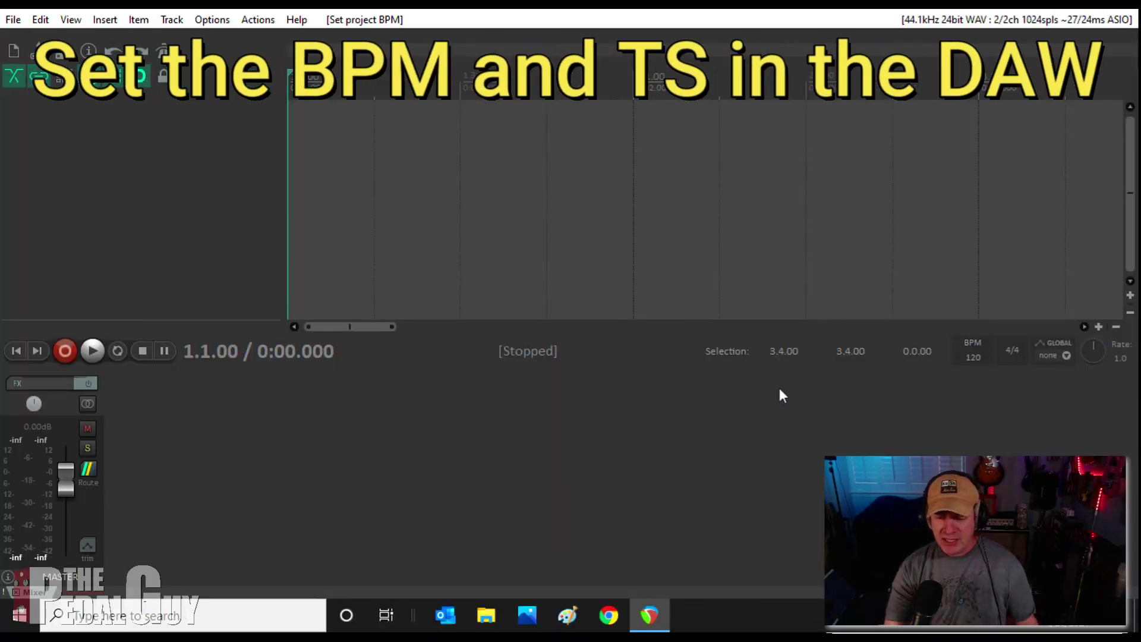
- Set the project tempo to 127.8 BPM and insert a new record-armed track on Input 1
left_click(974, 357)
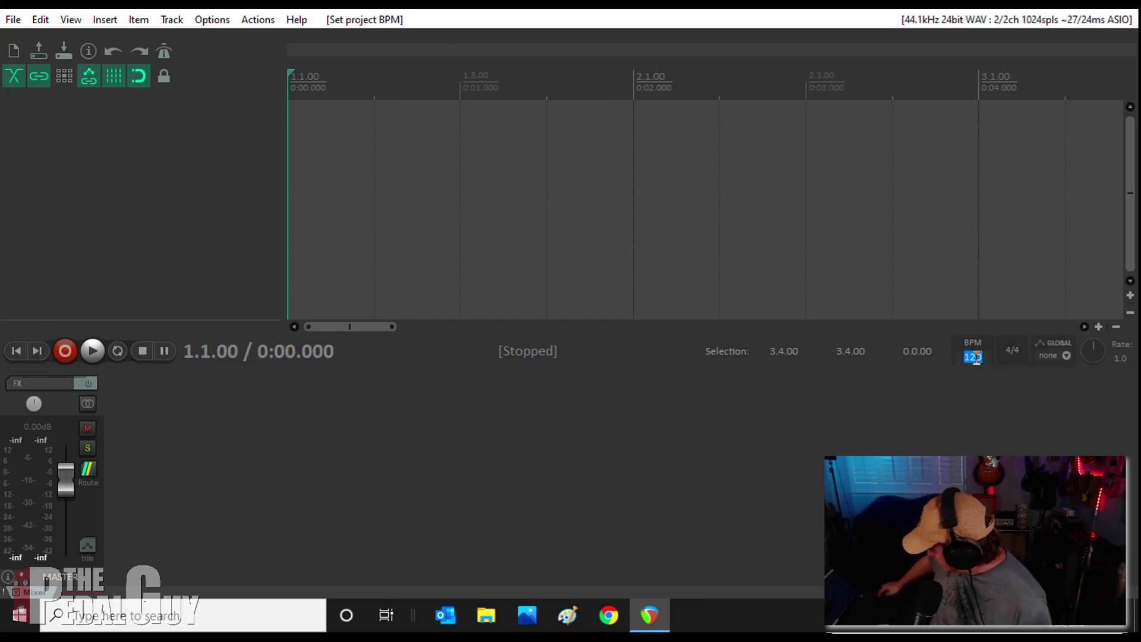
type("127.8")
key("Return")
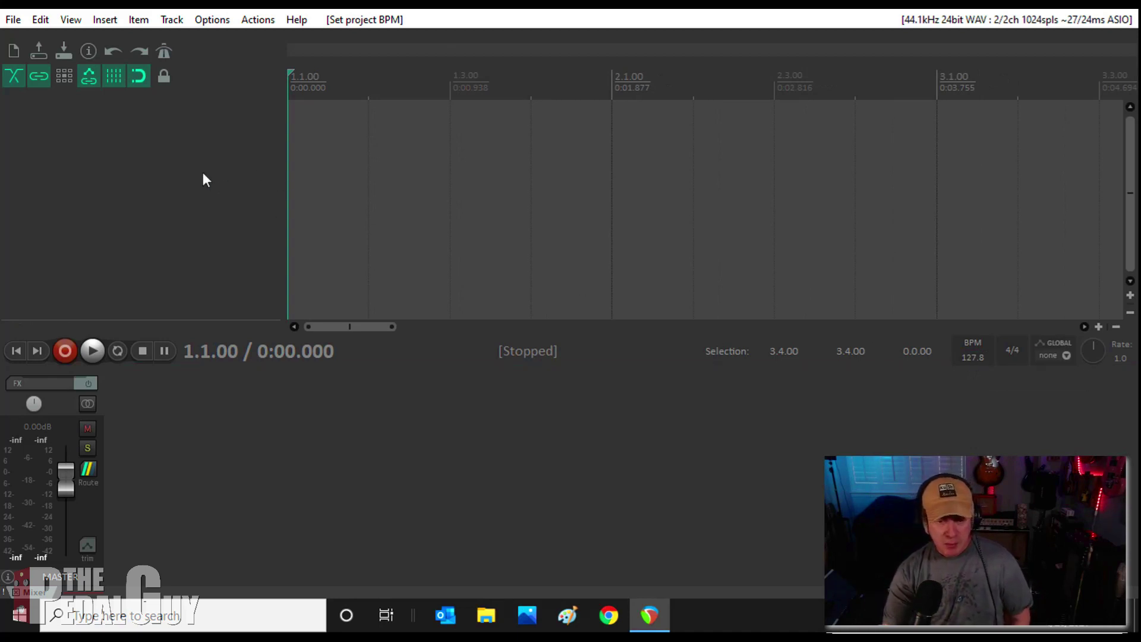
double_click(154, 152)
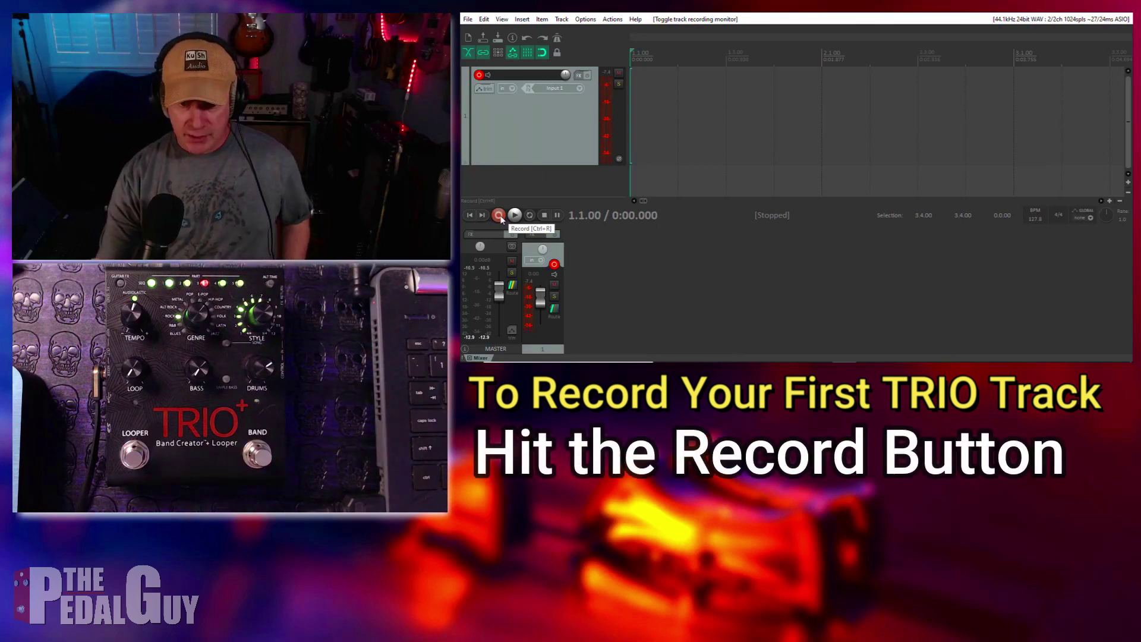
- Record the Trio+ drum part onto track 1 as 01-210426_1338.wav
left_click(500, 216)
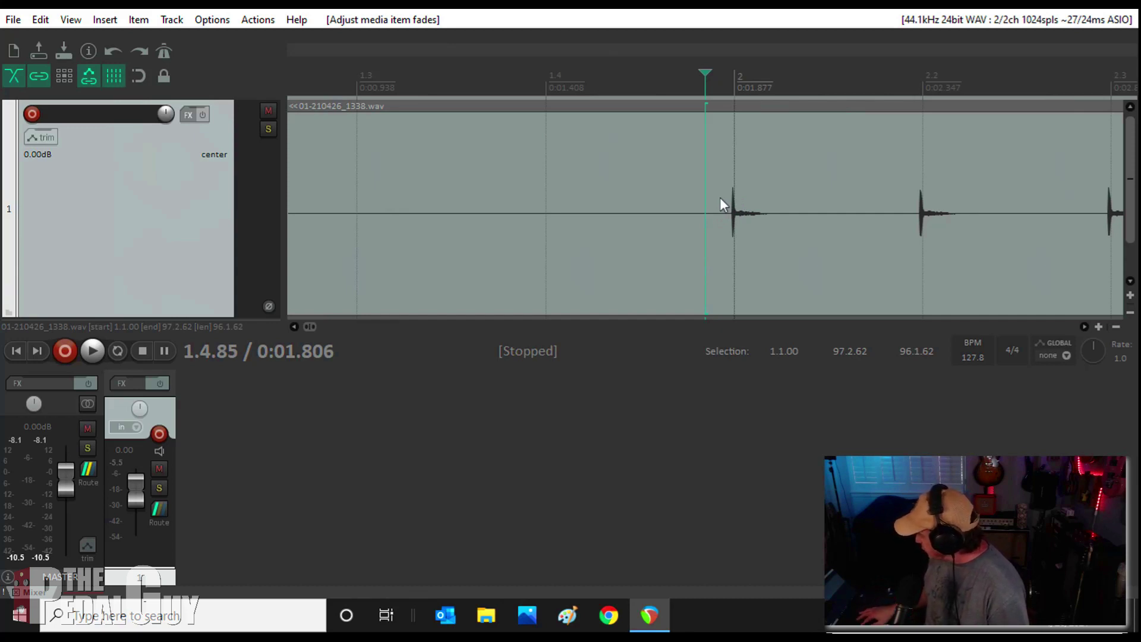
- Split off and cut the silent lead-in before measure 2, and remove the item's fade-in
key("s")
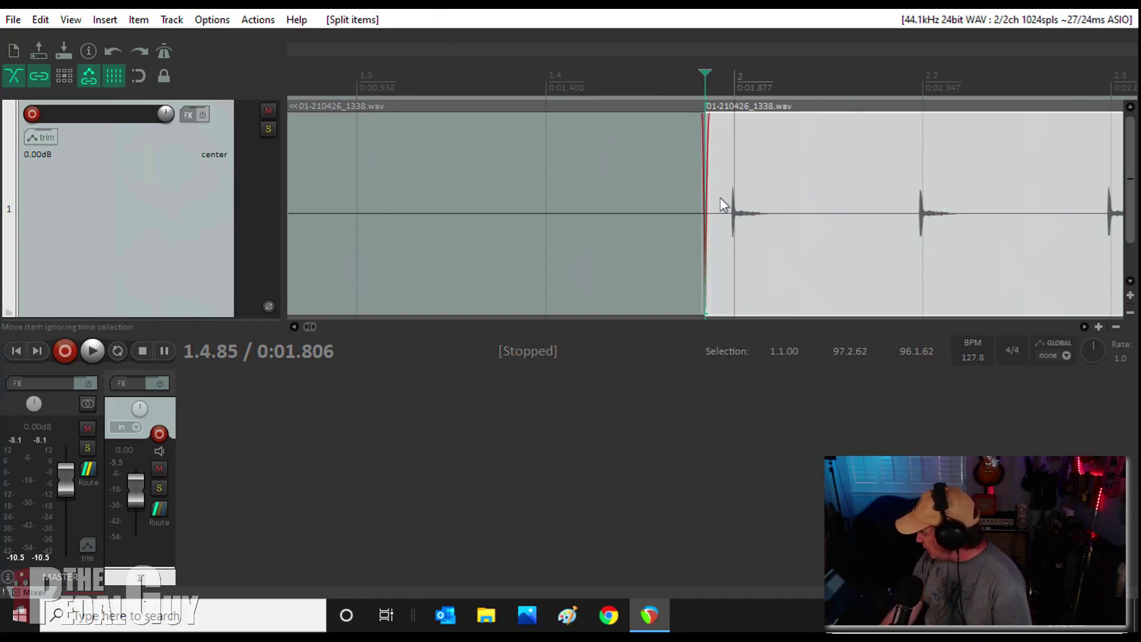
left_click(617, 194)
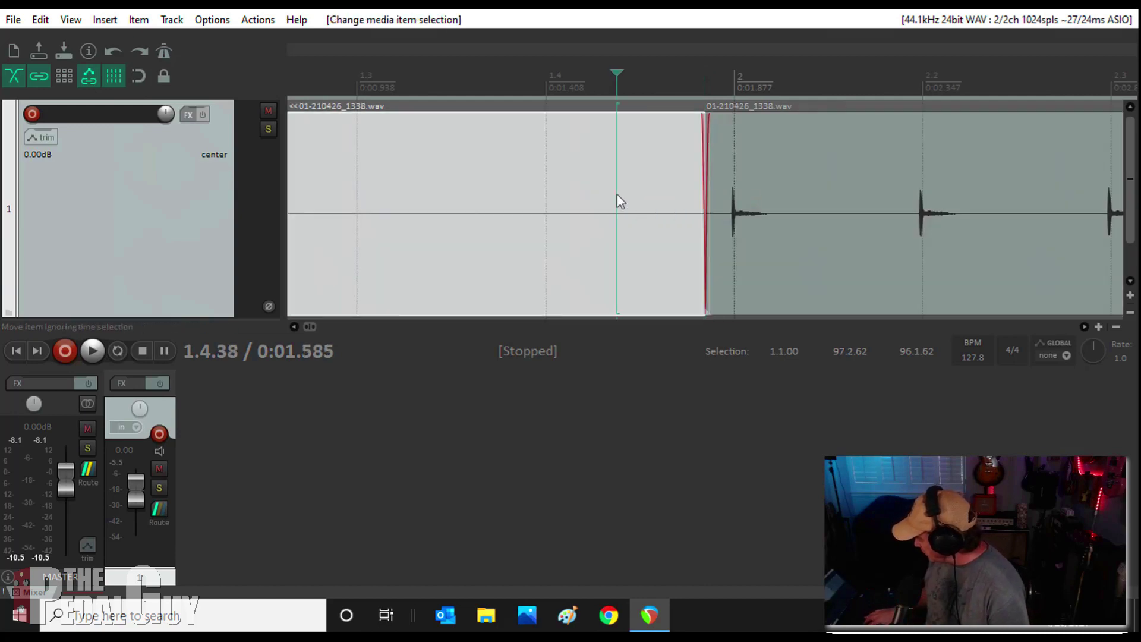
key("ctrl+x")
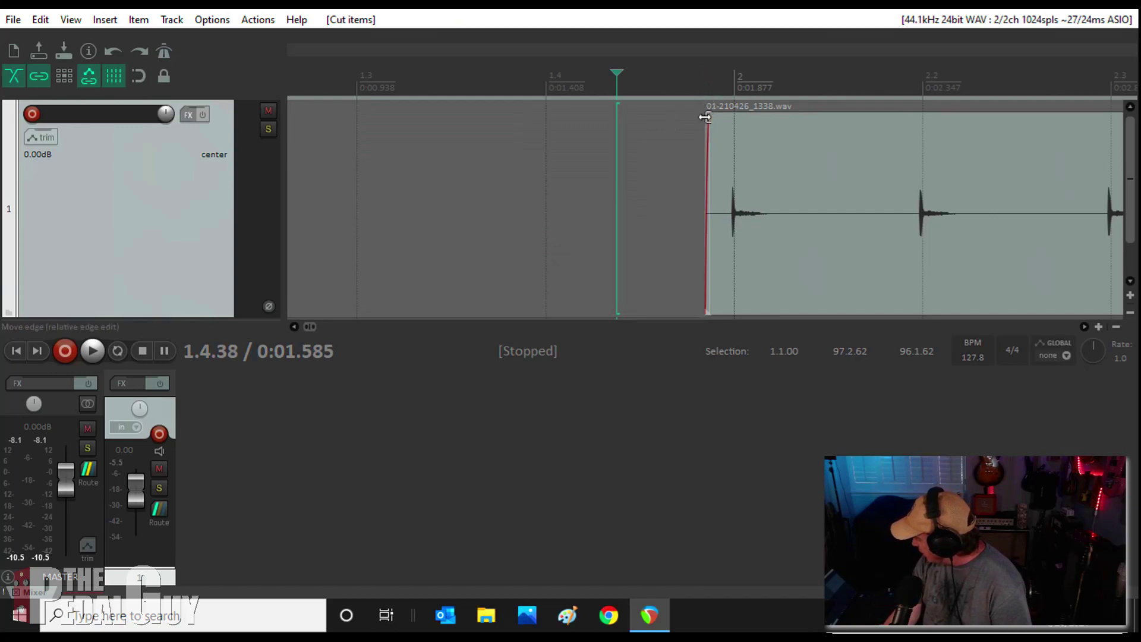
left_click_drag(707, 118, 643, 115)
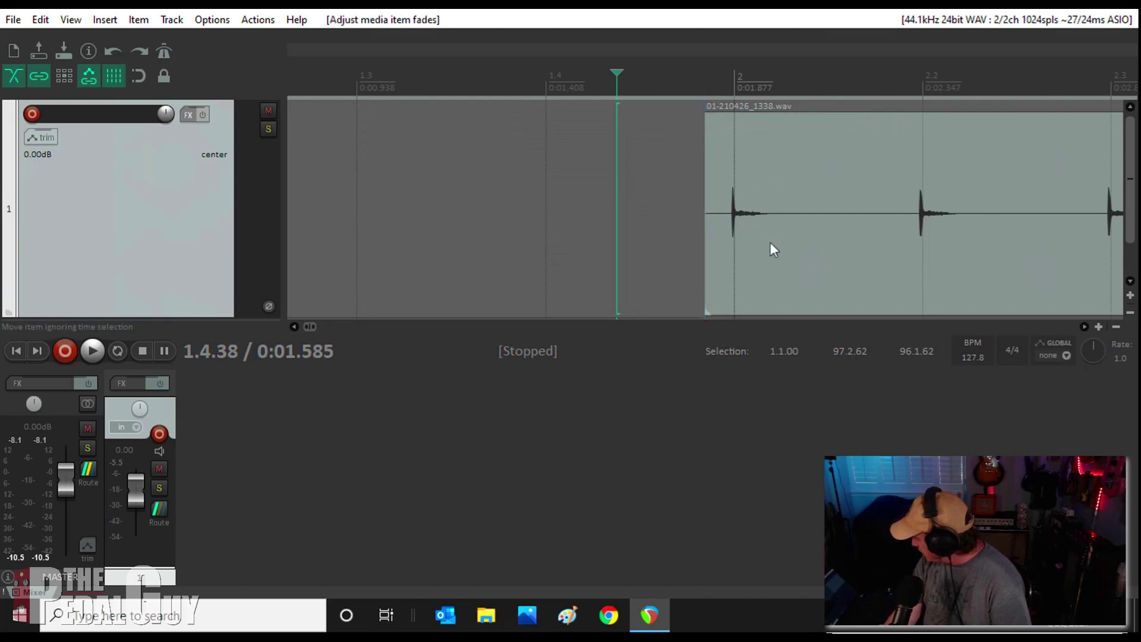
left_click(727, 79)
- Trim the drum item's left edge so it begins at 2.1.00, near the first hit
scroll(754, 149, "up", 5)
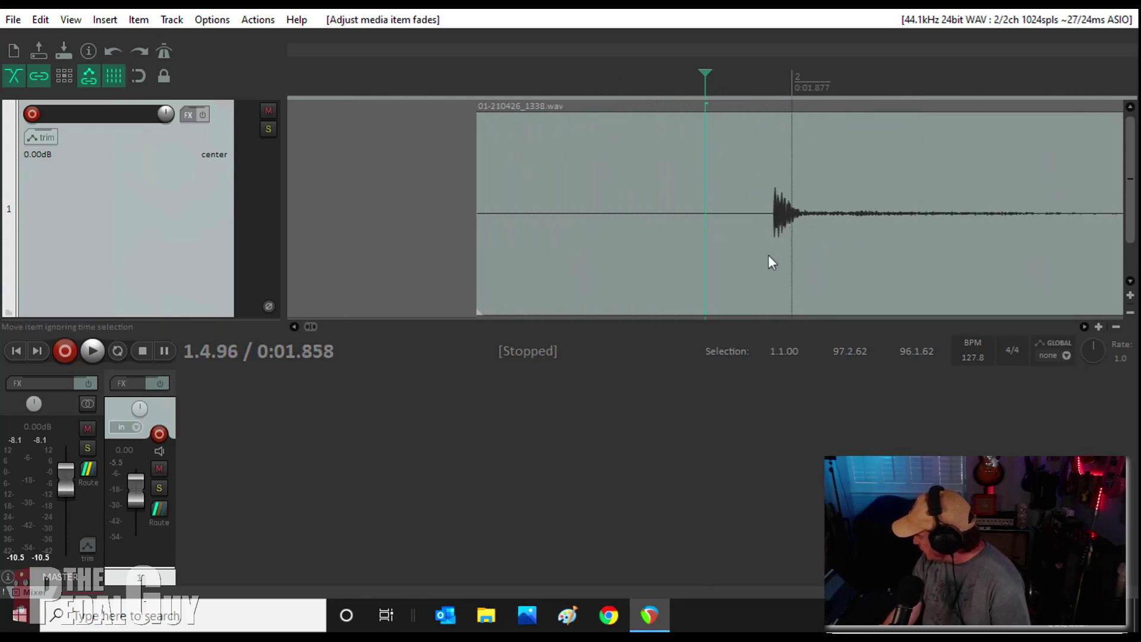
left_click_drag(768, 255, 794, 257)
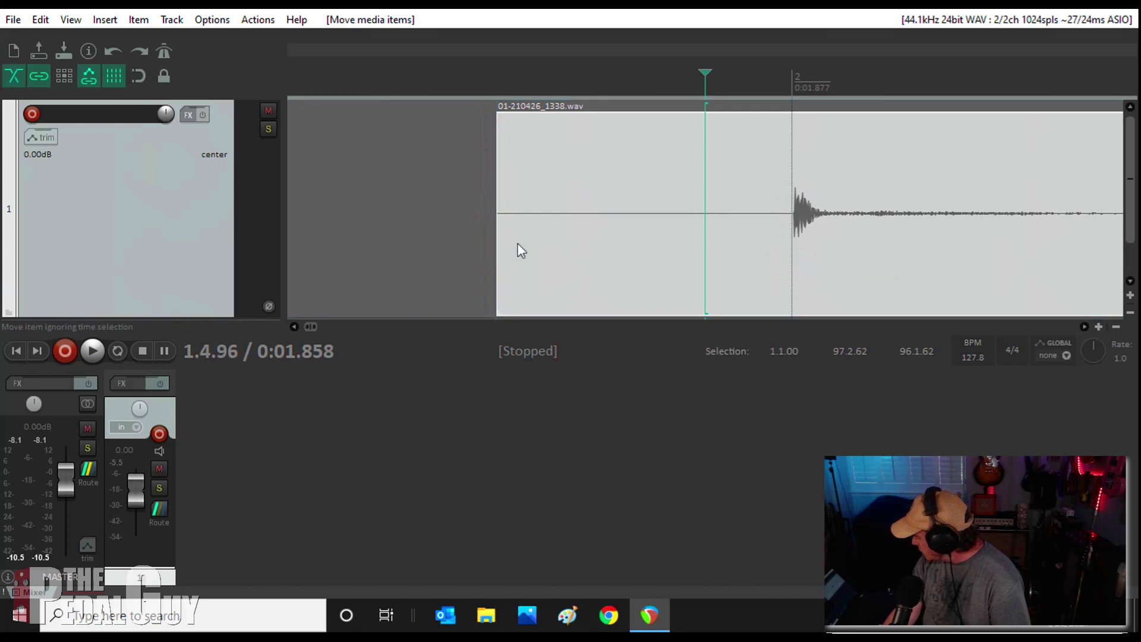
left_click_drag(503, 249, 780, 250)
scroll(808, 208, "up", 1)
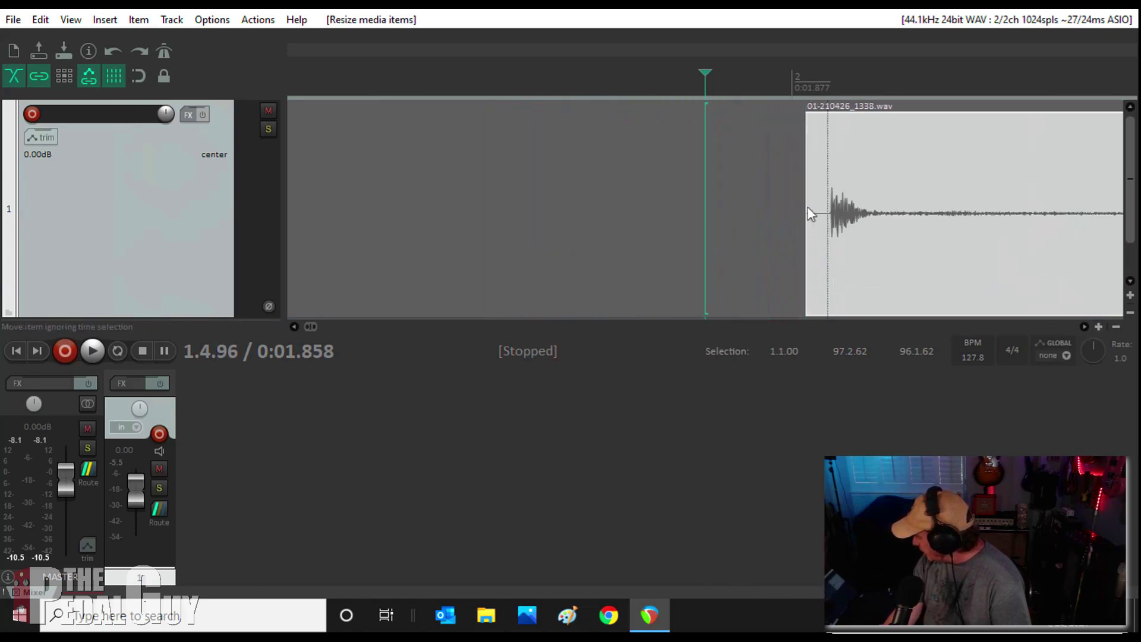
left_click(816, 76)
scroll(833, 89, "up", 3)
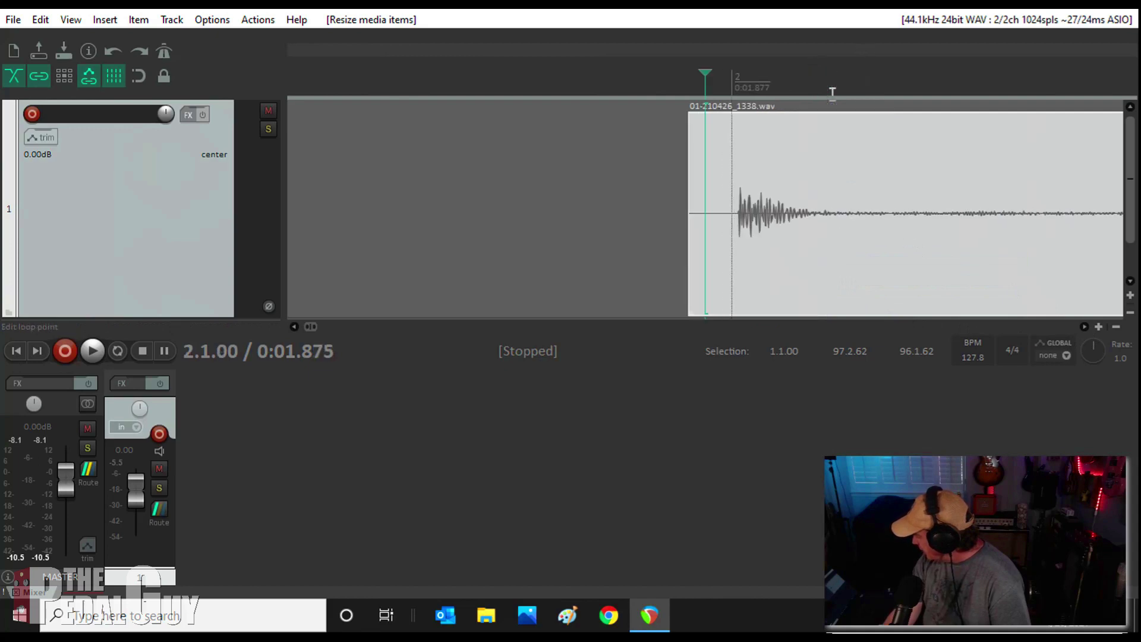
left_click_drag(657, 267, 792, 262)
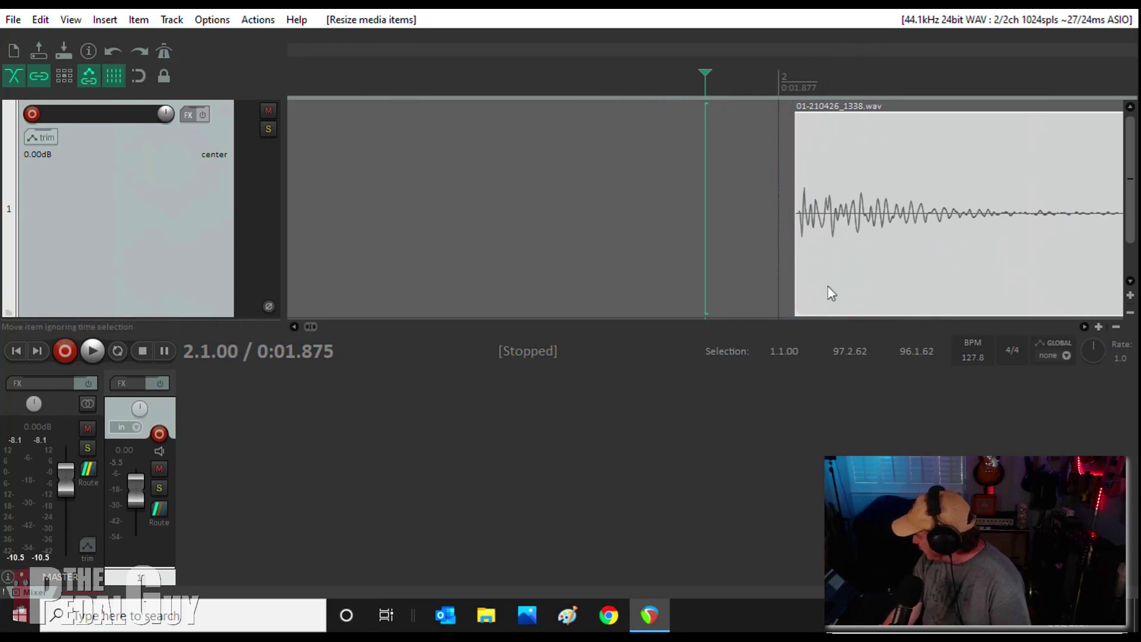
- With snapping on, snap the drum item's start onto the bar 2 downbeat
left_click(838, 300)
left_click_drag(837, 295, 814, 295)
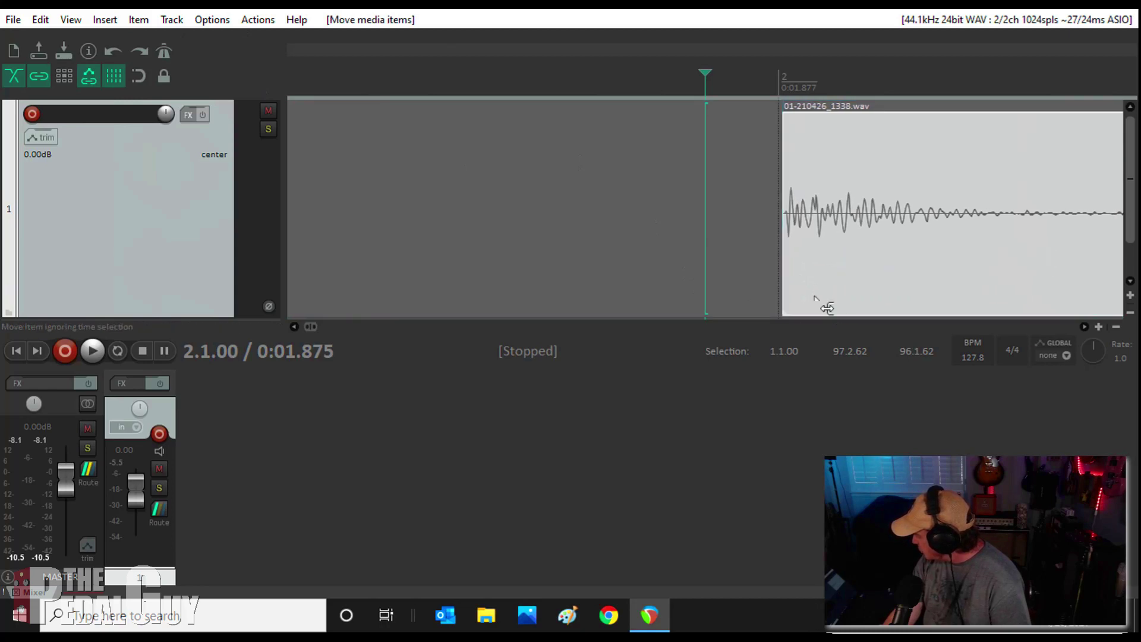
left_click(136, 78)
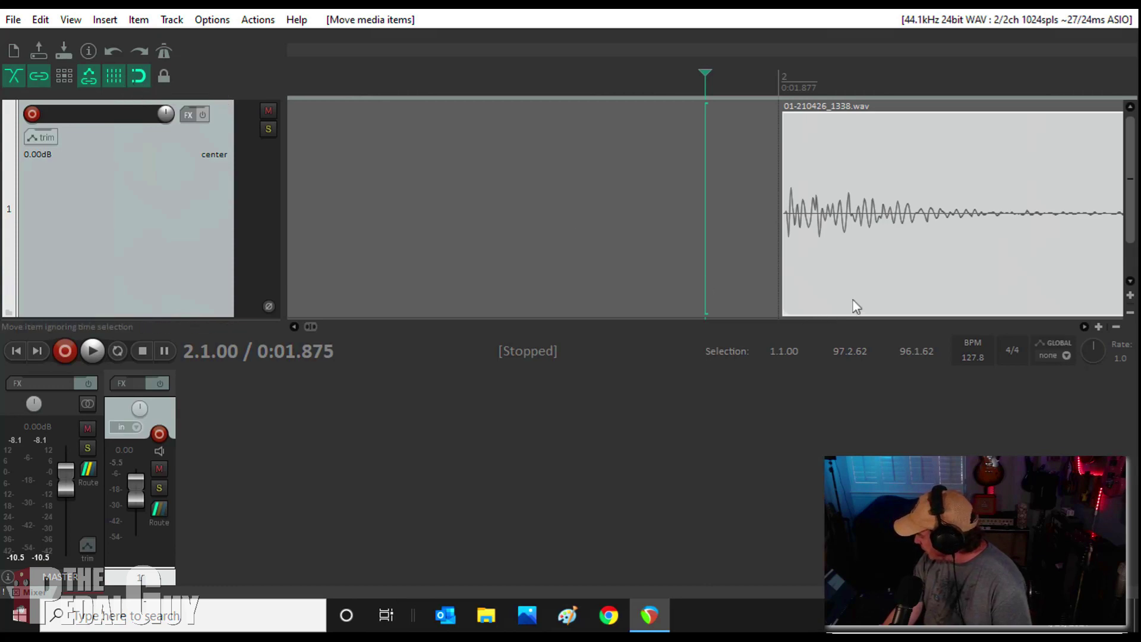
left_click_drag(853, 301, 844, 306)
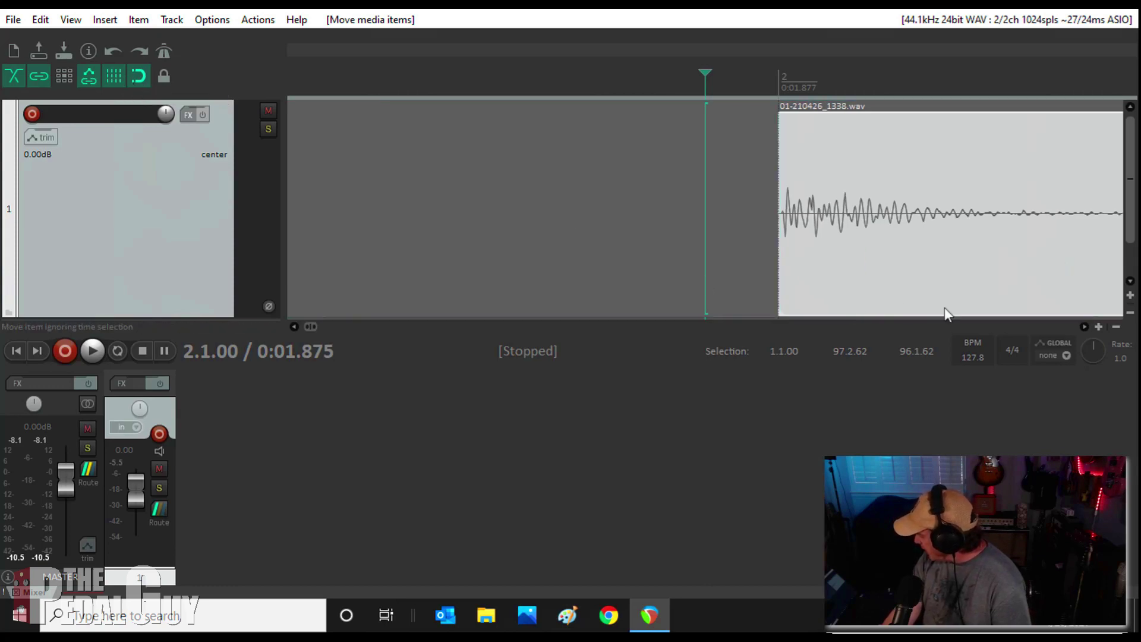
left_click(1116, 326)
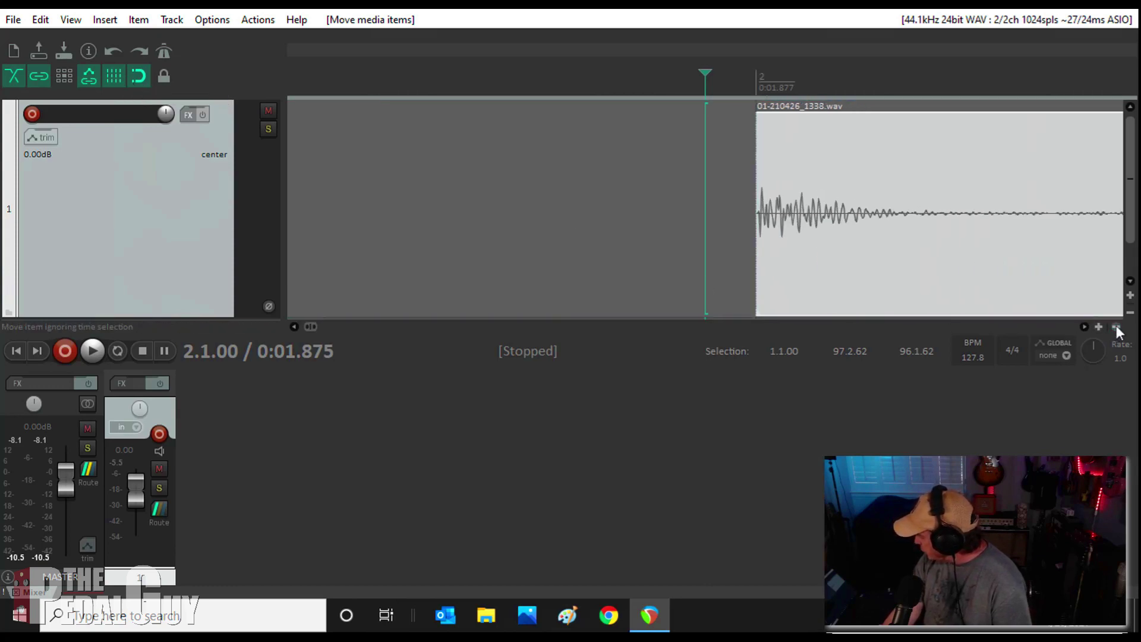
left_click(1116, 327)
left_click(1116, 326)
left_click(1117, 326)
left_click(1116, 326)
left_click(1116, 326)
left_click(1116, 326)
left_click(1116, 326)
left_click(1116, 327)
left_click(1116, 326)
left_click(1116, 326)
left_click(1116, 326)
left_click(1117, 326)
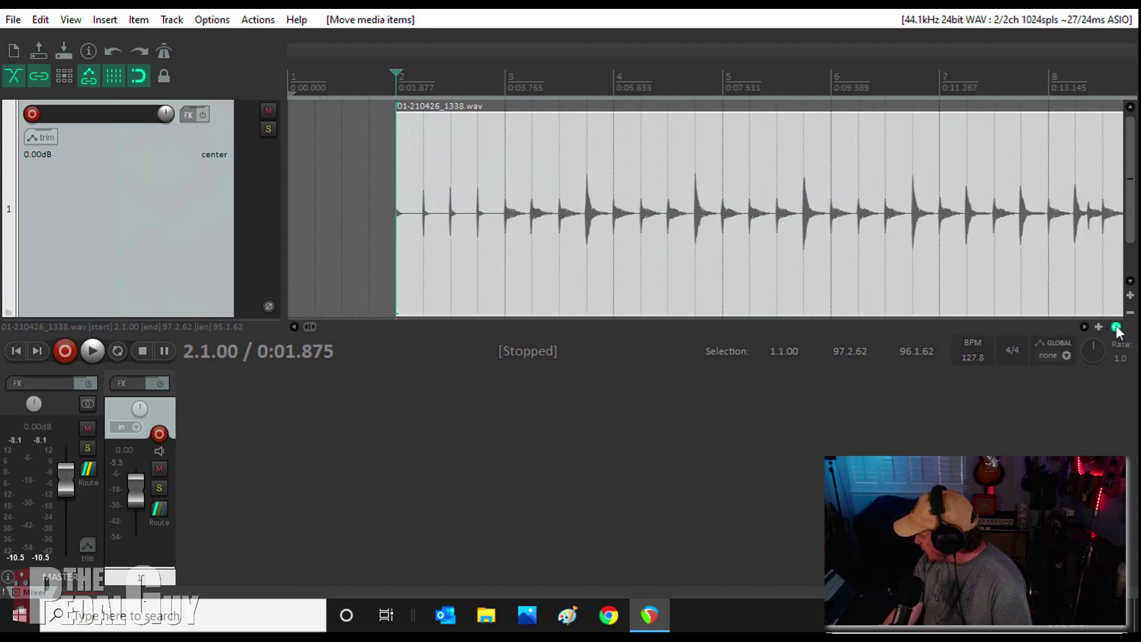
- With the metronome on, play the drum track from 1.1.00 into bar 4 and stop
left_click(164, 52)
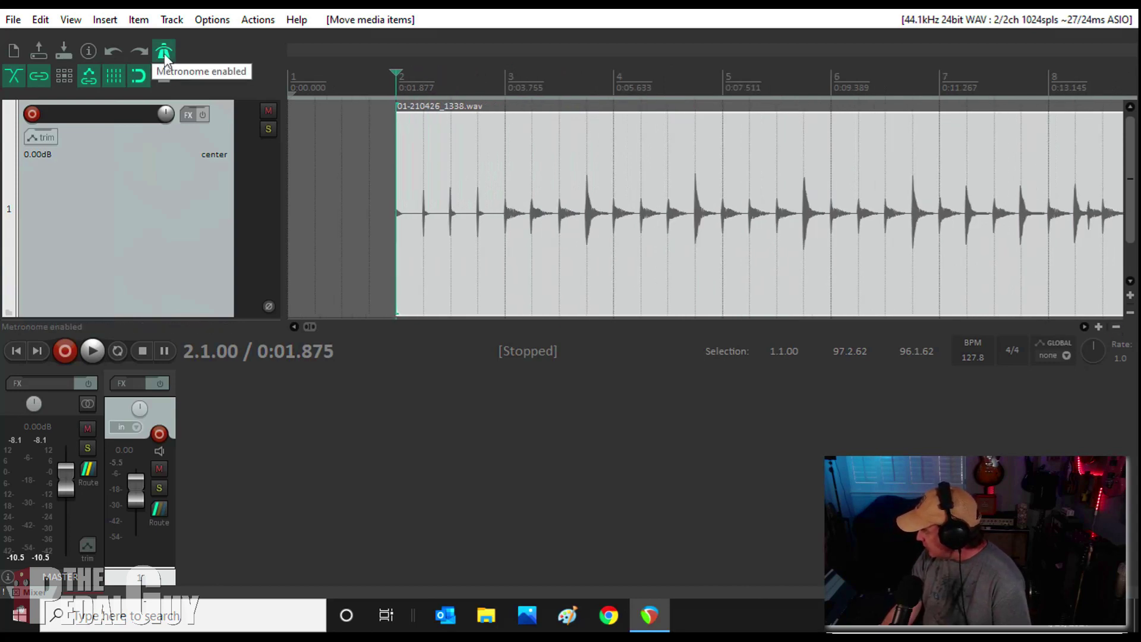
left_click(16, 351)
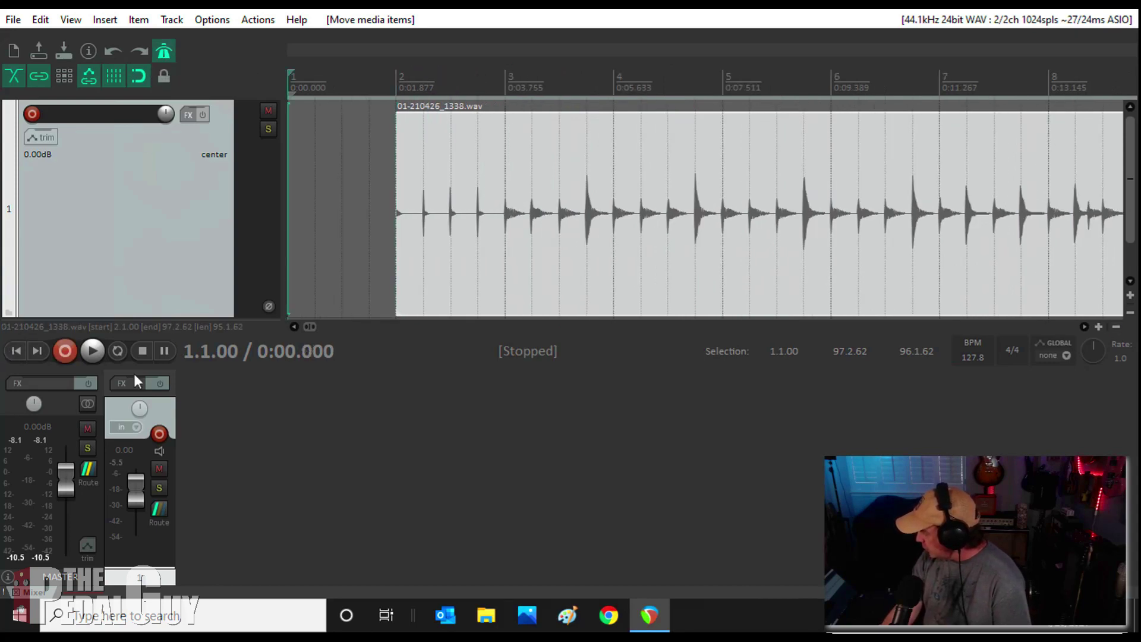
left_click(91, 353)
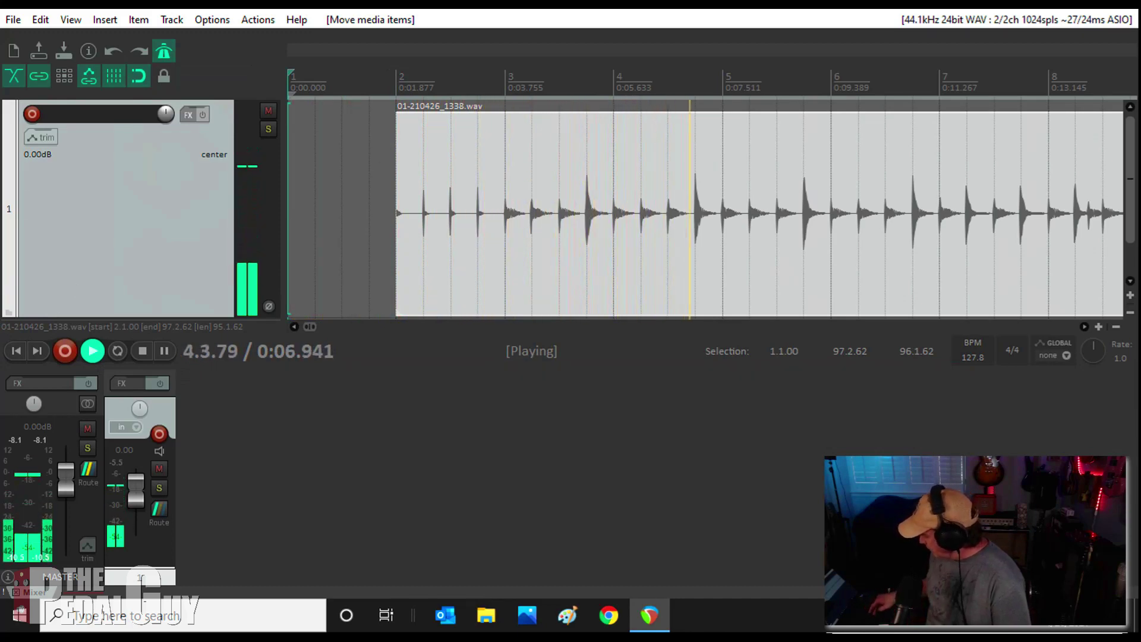
key("space")
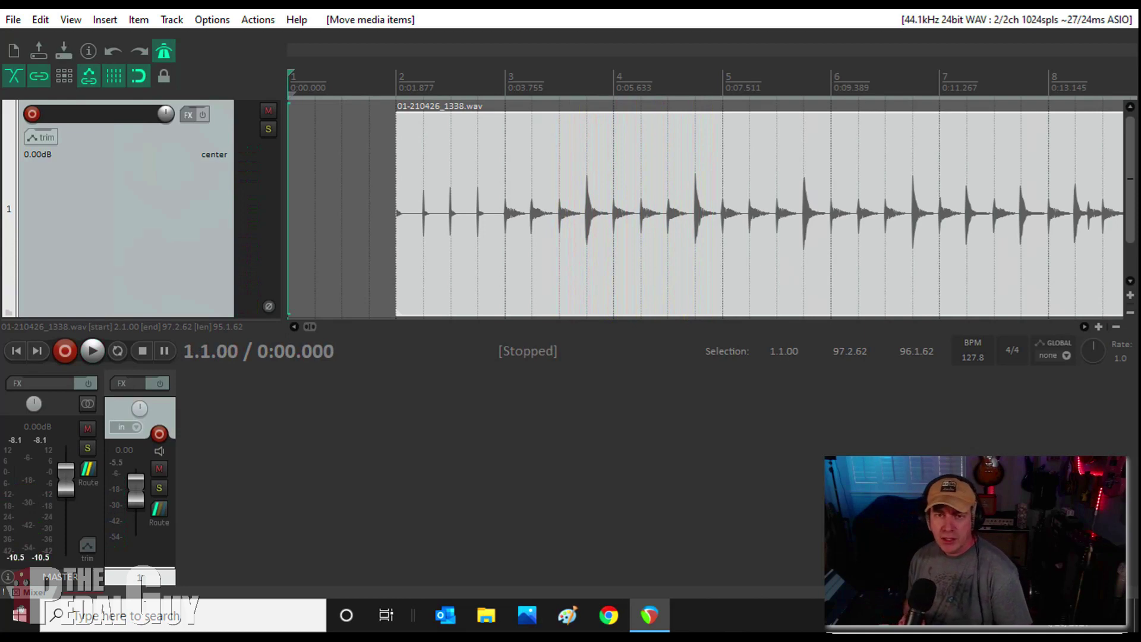